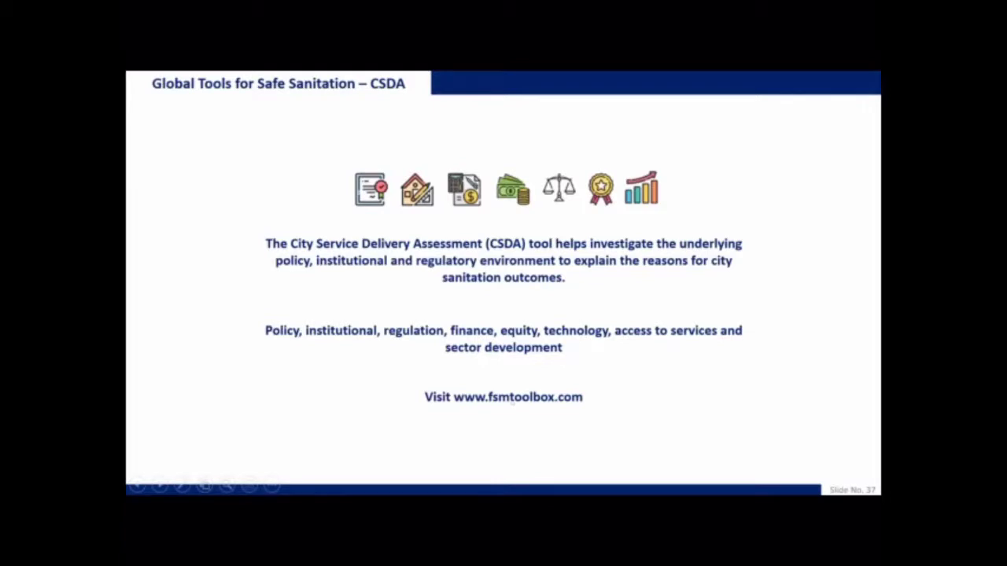
Exit the slide show at slide 37 and bring up the Start menu to switch programs
key("Escape")
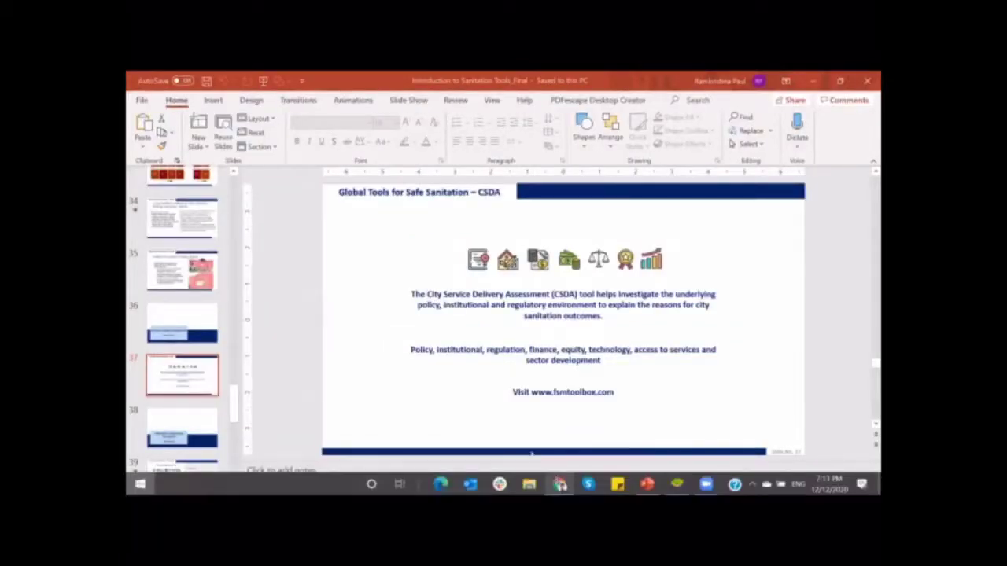
key("super")
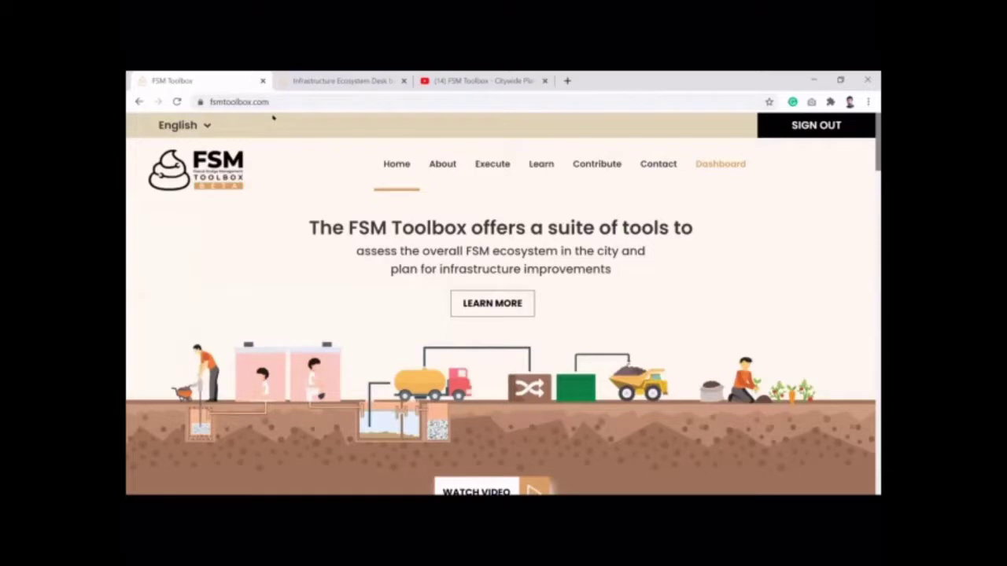
Review Bijnor, Uttar Pradesh city information on the CSDA tab and advance to question 7
key("ctrl+Tab")
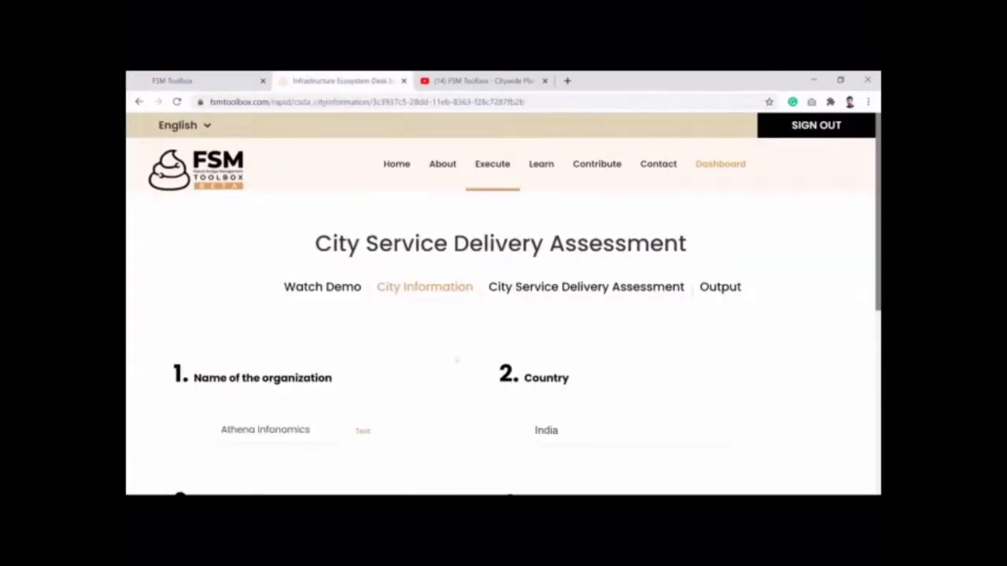
scroll(457, 360, "down", 4)
scroll(457, 359, "up", 1)
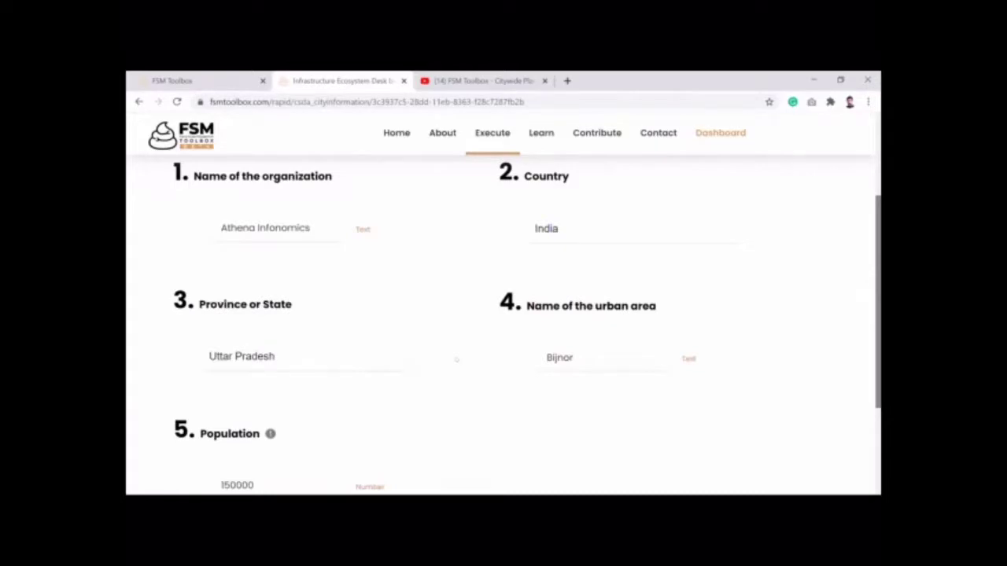
scroll(457, 359, "up", 2)
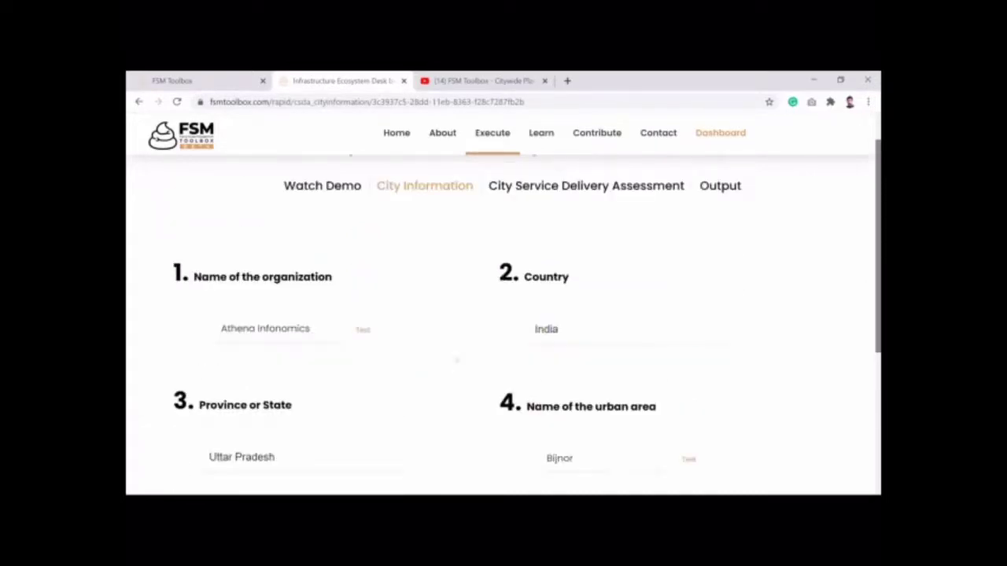
scroll(456, 359, "down", 3)
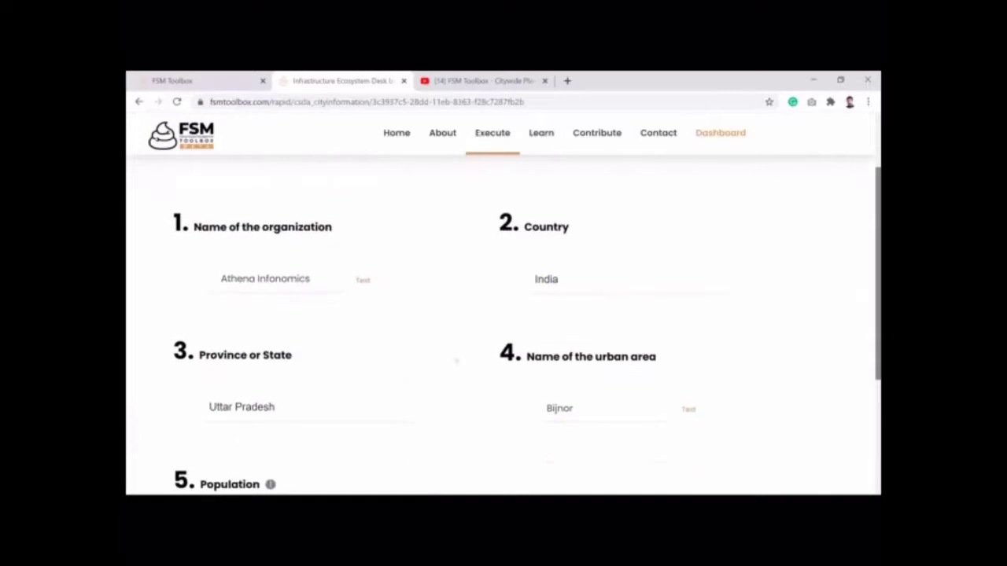
scroll(462, 357, "up", 3)
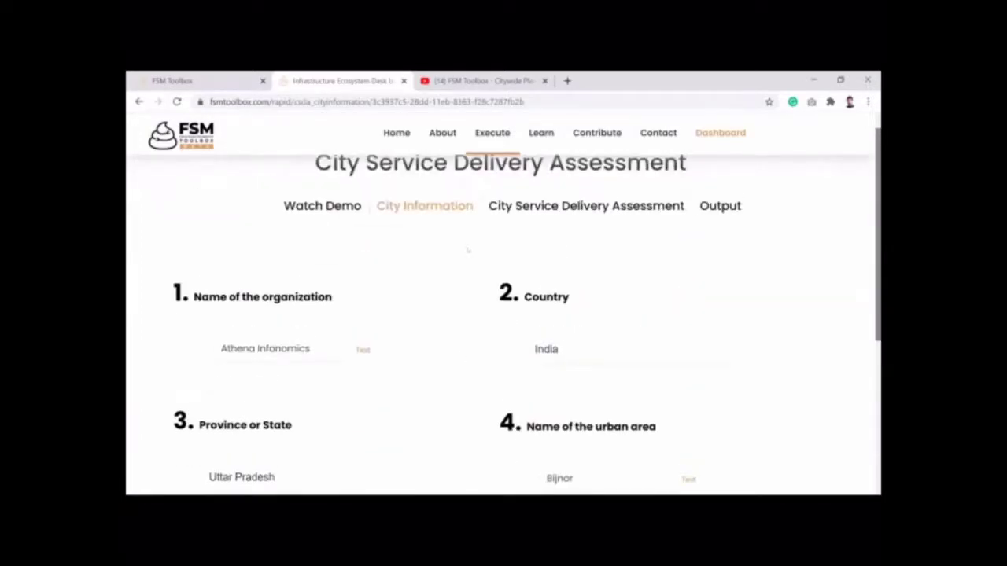
scroll(468, 250, "down", 3)
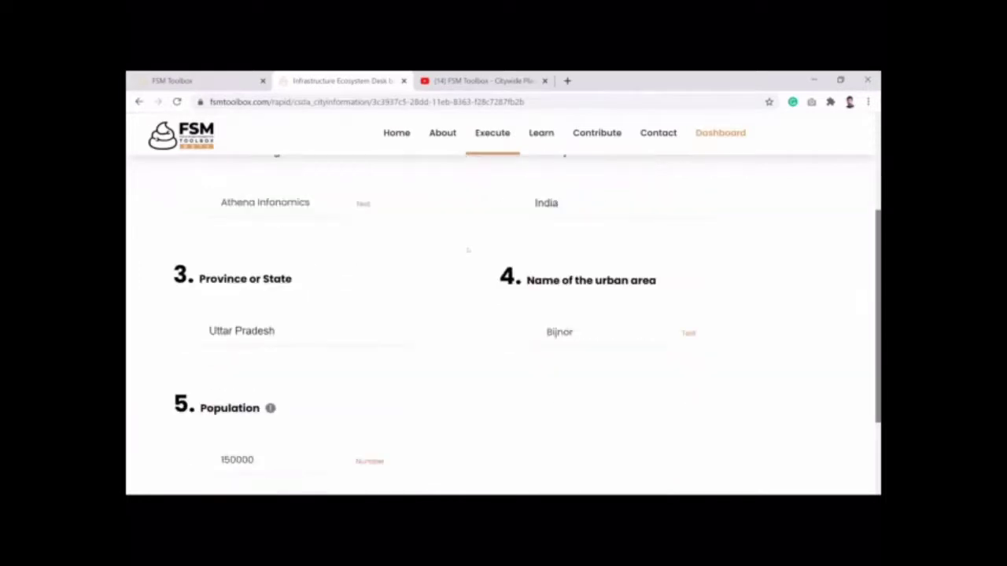
left_click(568, 413)
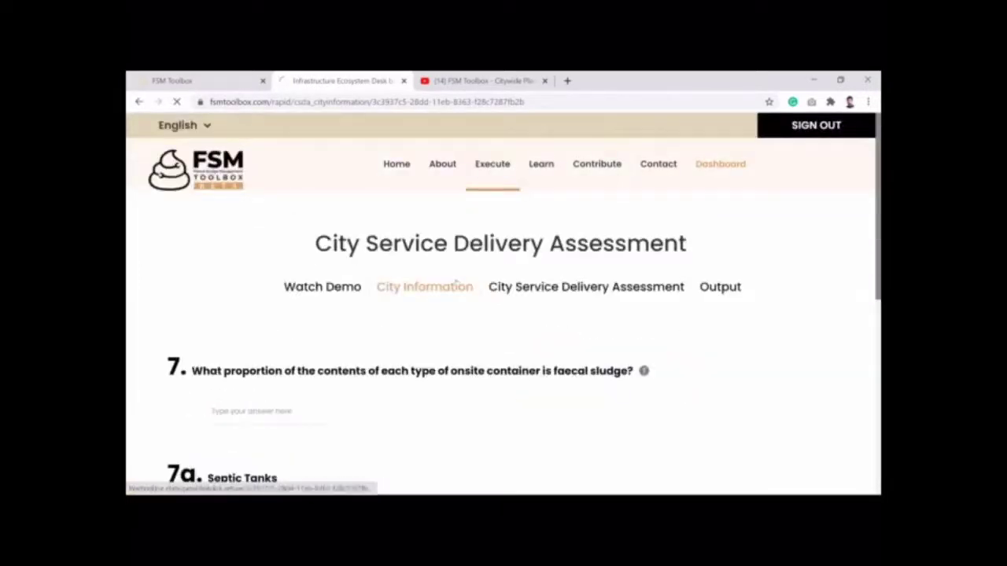
Keep the sewerage answers No and Yes and continue to the Sewered Sanitation overview
scroll(487, 344, "down", 2)
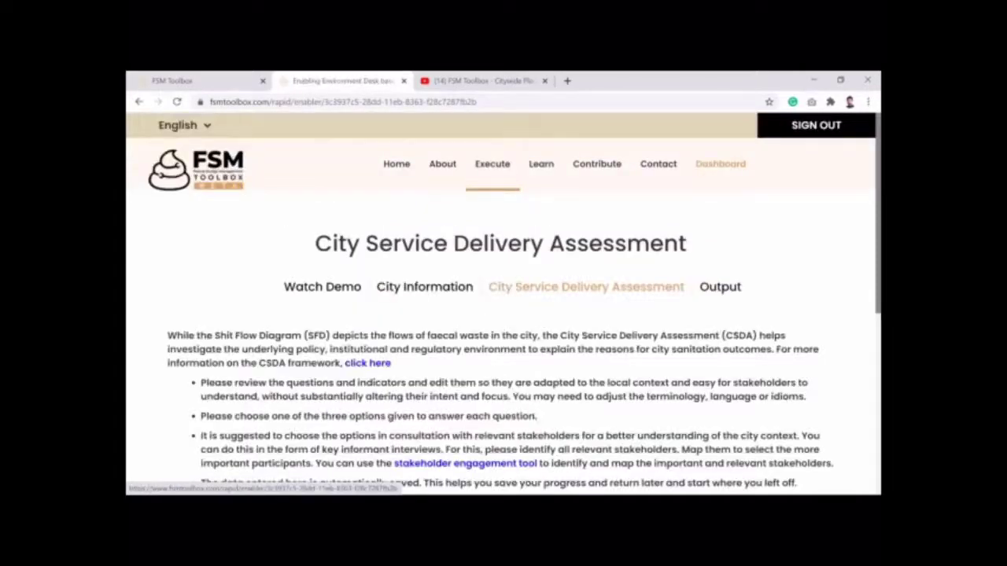
scroll(255, 269, "down", 4)
scroll(256, 269, "down", 1)
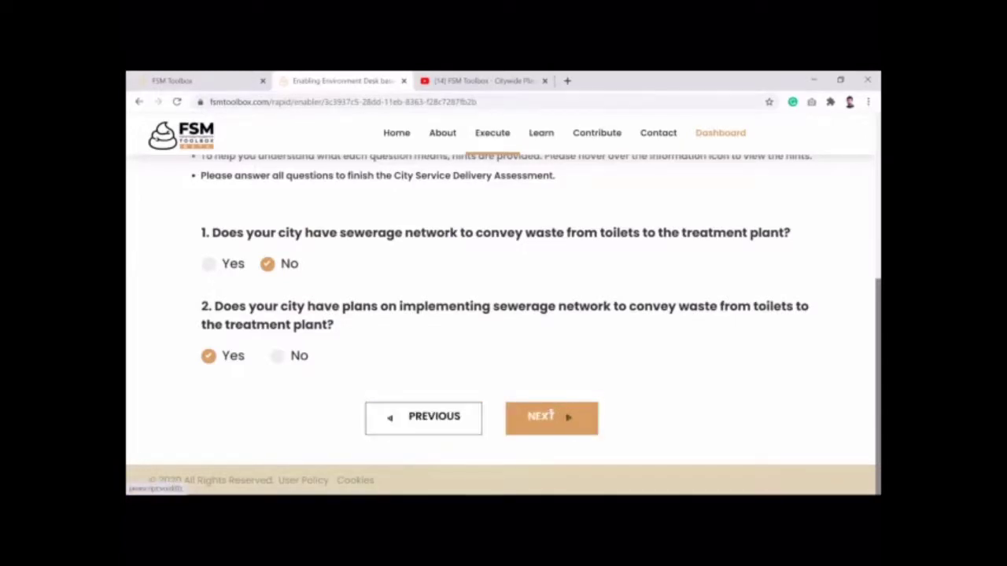
left_click(551, 415)
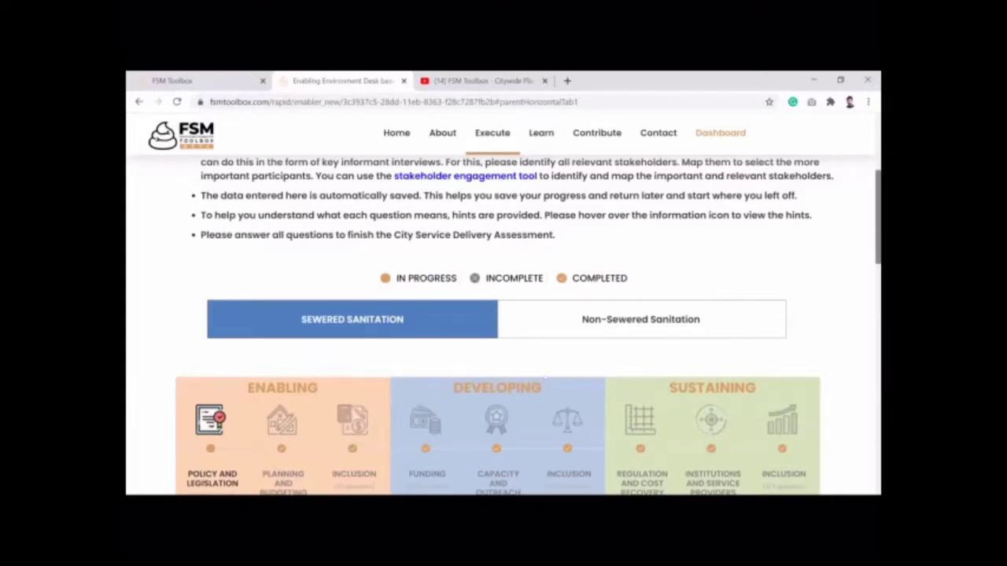
scroll(503, 330, "down", 3)
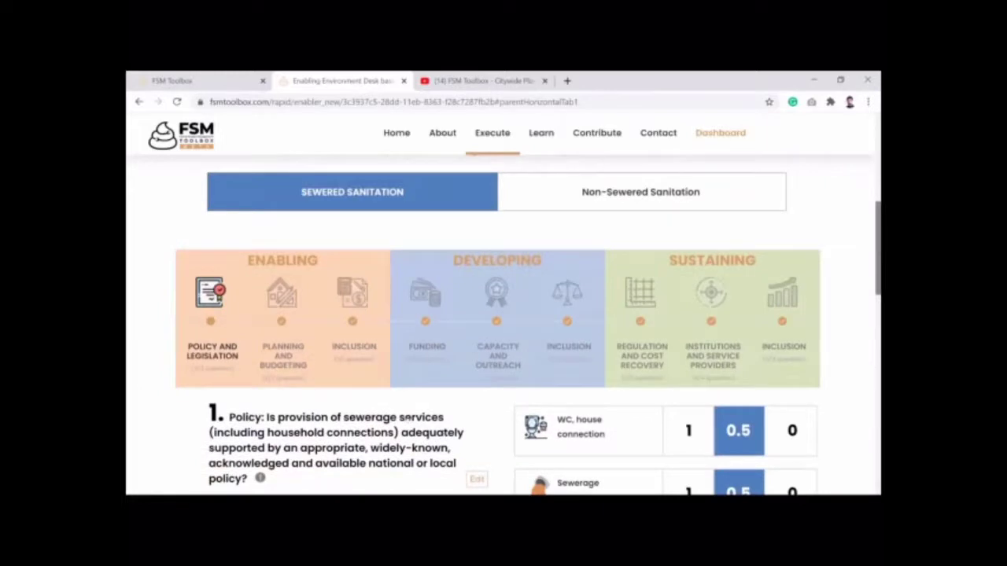
scroll(410, 419, "down", 3)
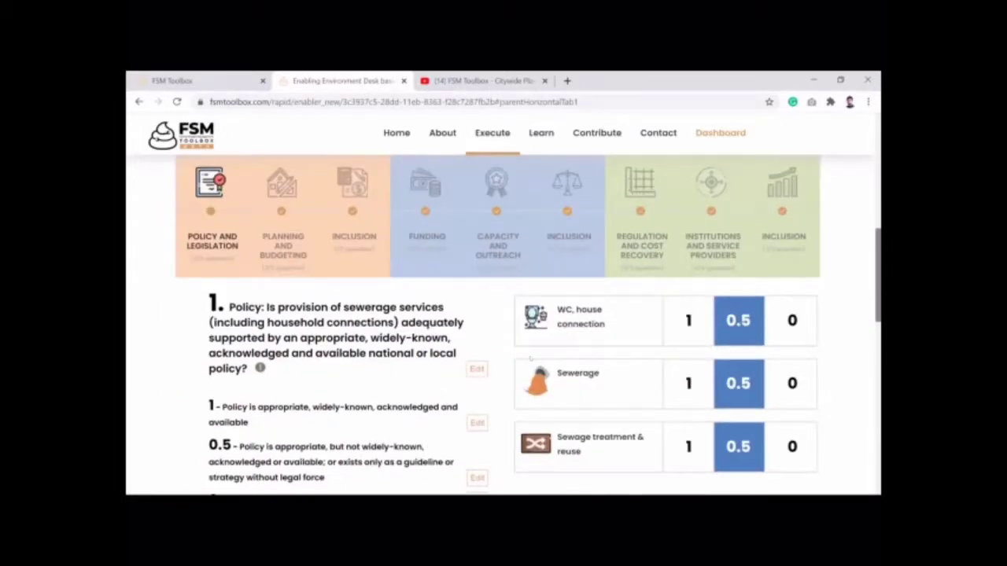
scroll(497, 322, "up", 1)
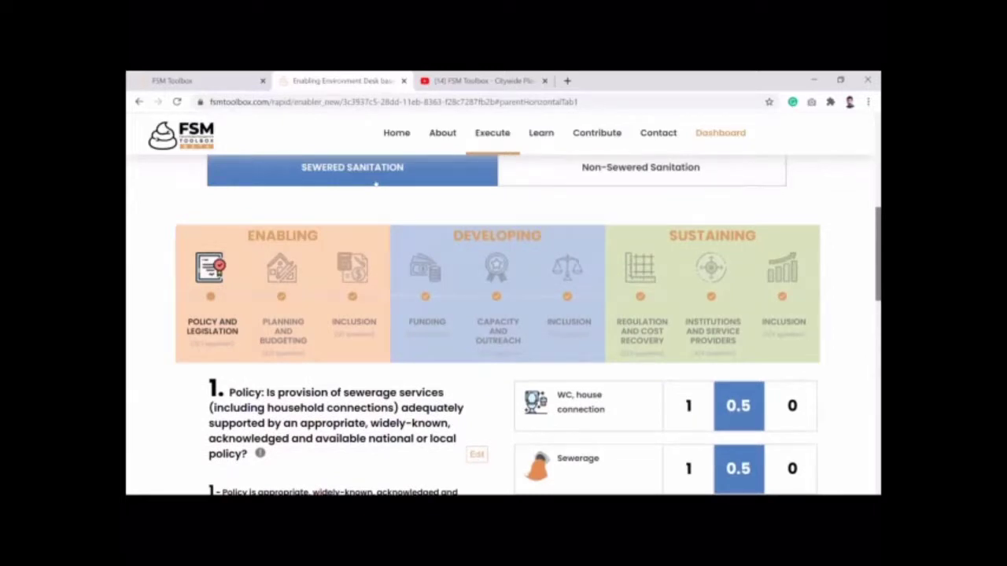
scroll(384, 367, "down", 1)
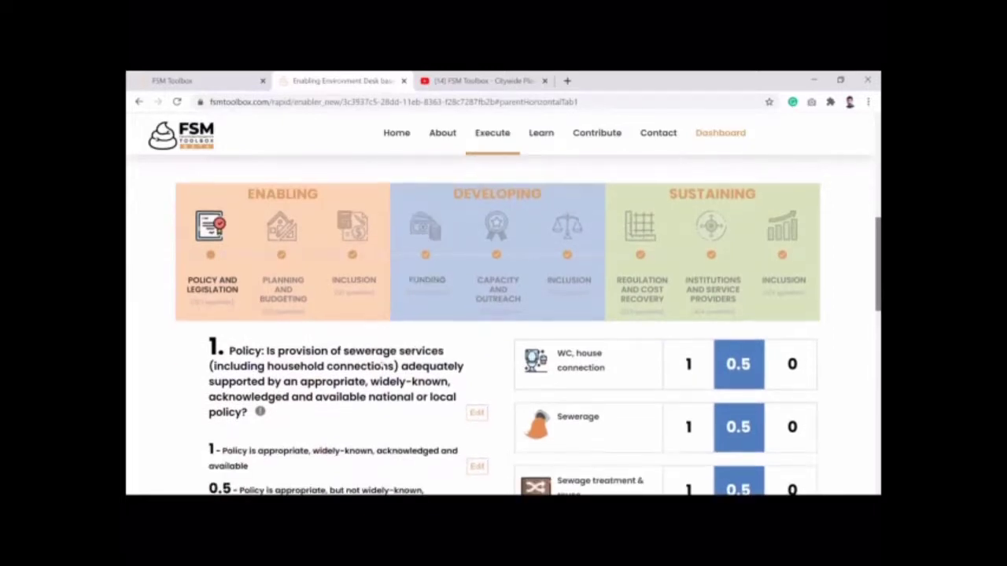
scroll(214, 356, "down", 1)
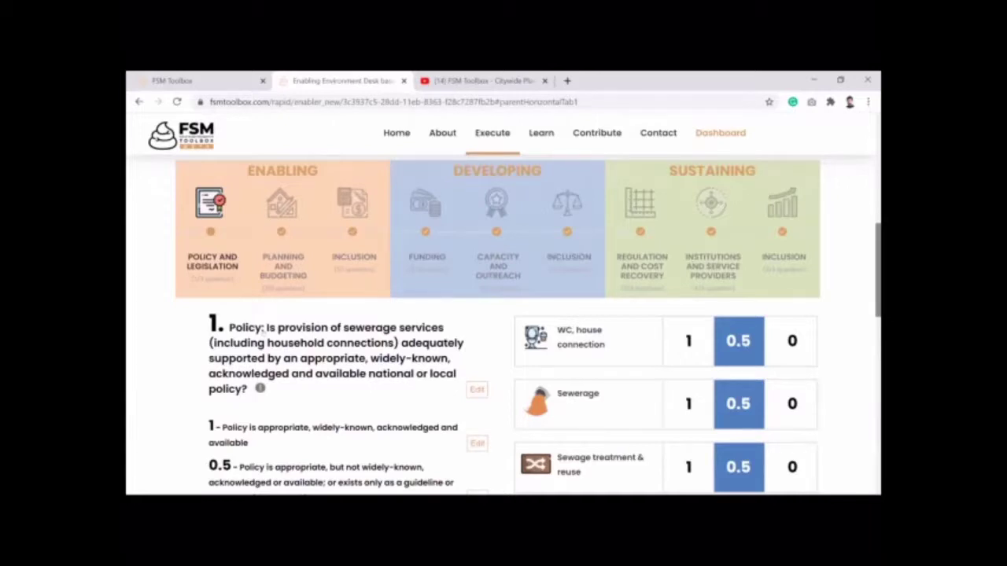
scroll(262, 329, "down", 2)
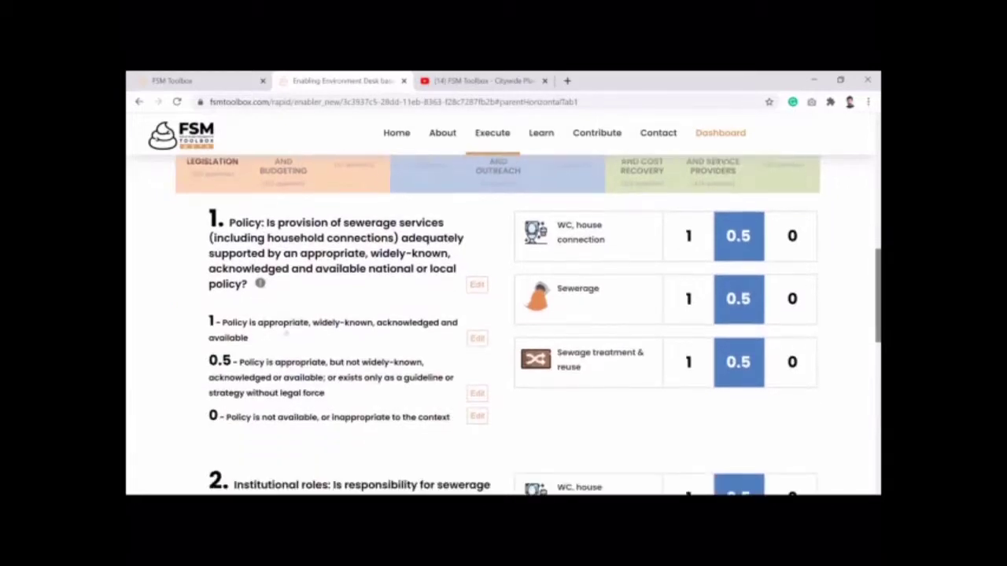
scroll(332, 236, "up", 1)
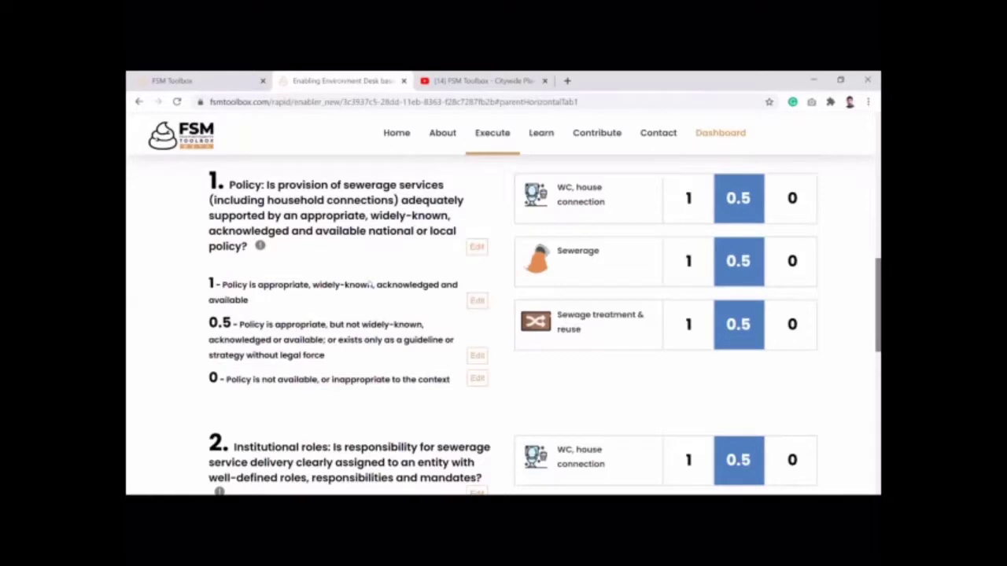
scroll(692, 236, "up", 1)
left_click(710, 244)
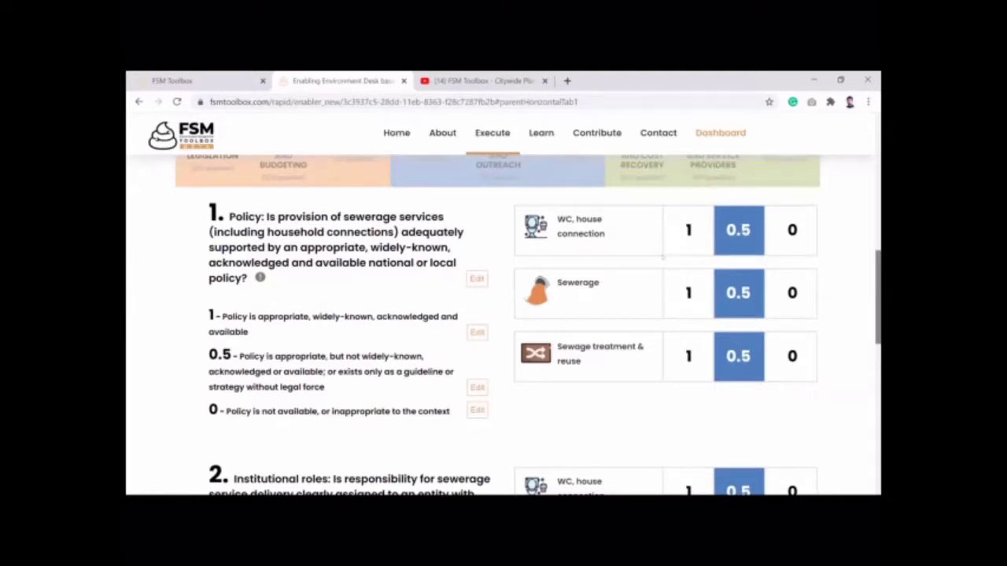
scroll(664, 257, "up", 3)
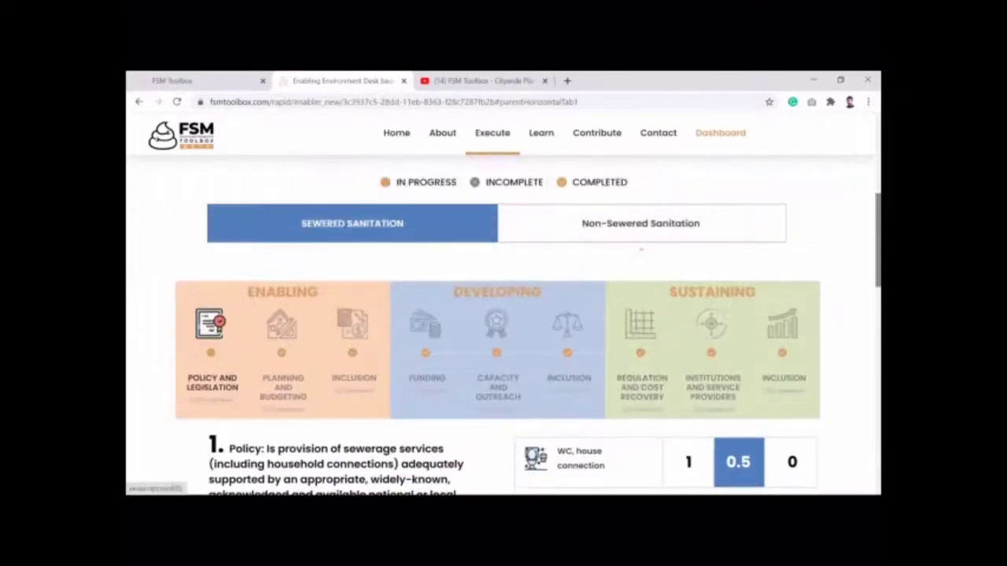
Switch to the non-sewered sanitation questions and advance to the final section
left_click(641, 224)
scroll(642, 252, "down", 2)
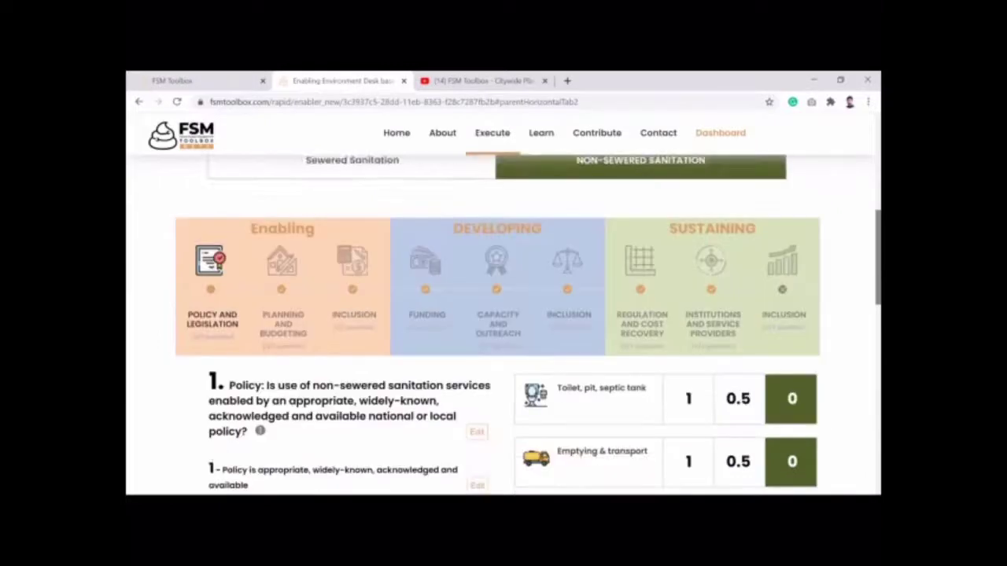
scroll(543, 413, "down", 10)
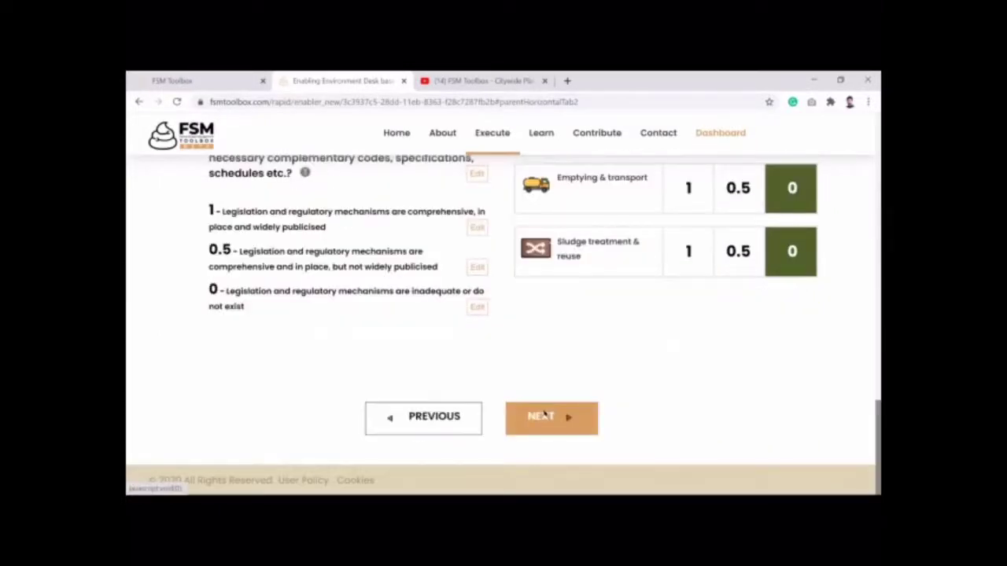
left_click(543, 413)
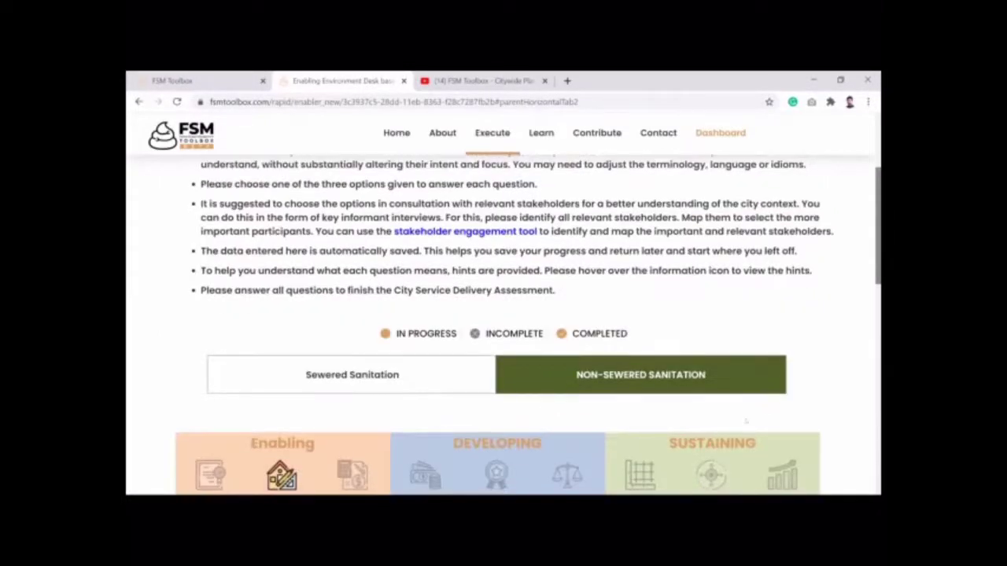
Submit the assessment with FINISH to generate Bijnor's Output page
scroll(769, 418, "down", 1)
scroll(583, 416, "down", 5)
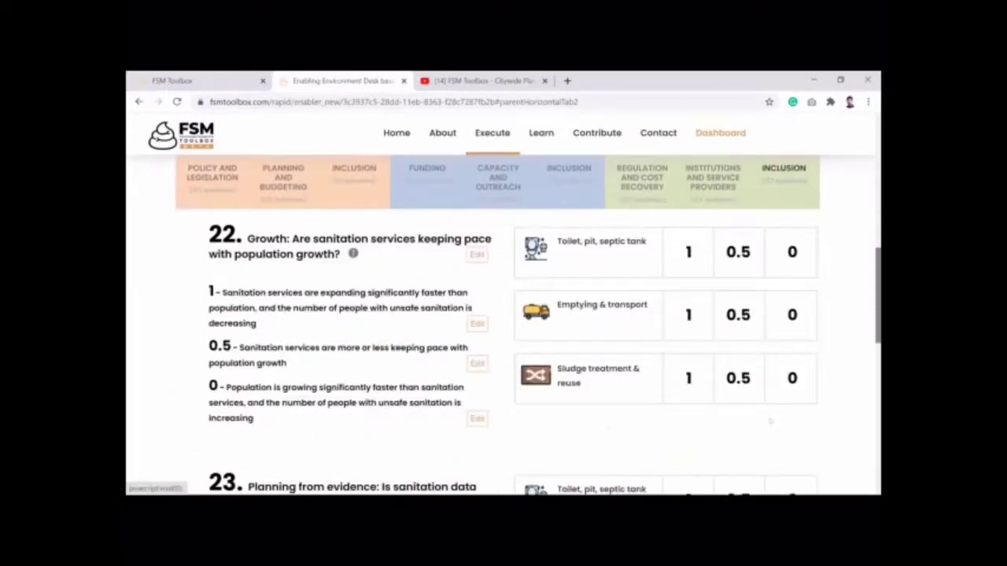
scroll(582, 416, "down", 5)
left_click(583, 415)
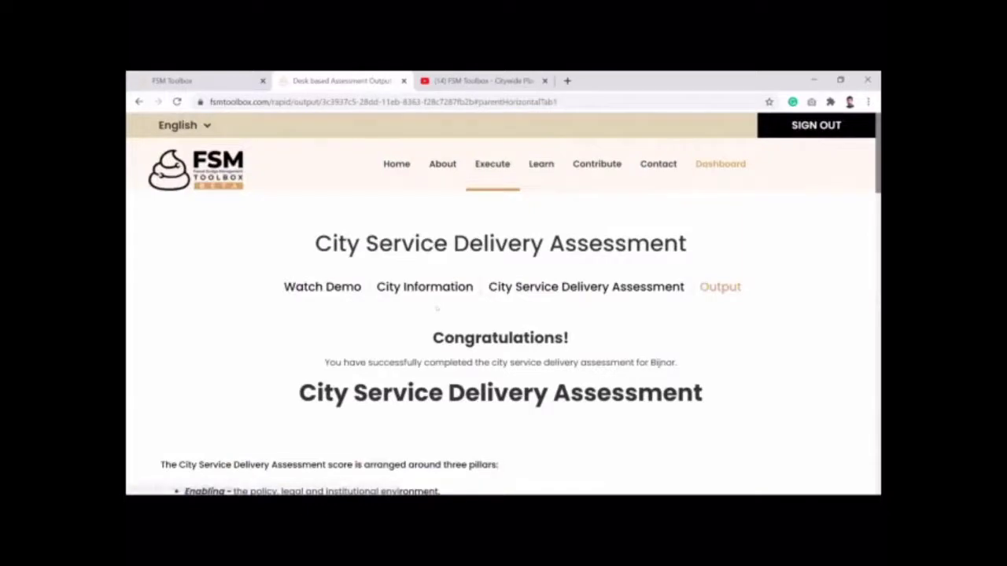
Show the recommended actions for the Policy and legislation chevron in the ENABLING grid
scroll(437, 309, "down", 2)
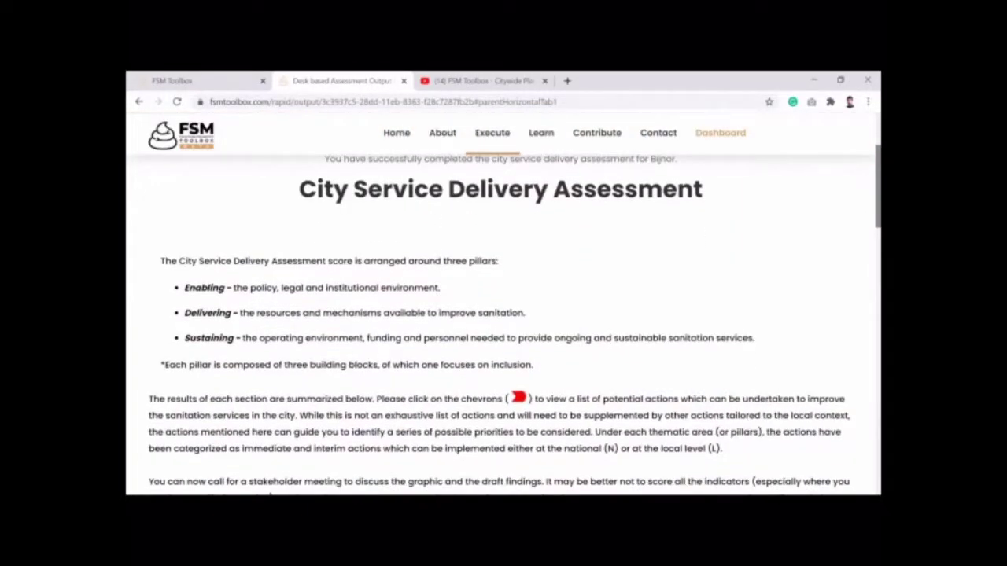
scroll(503, 323, "down", 2)
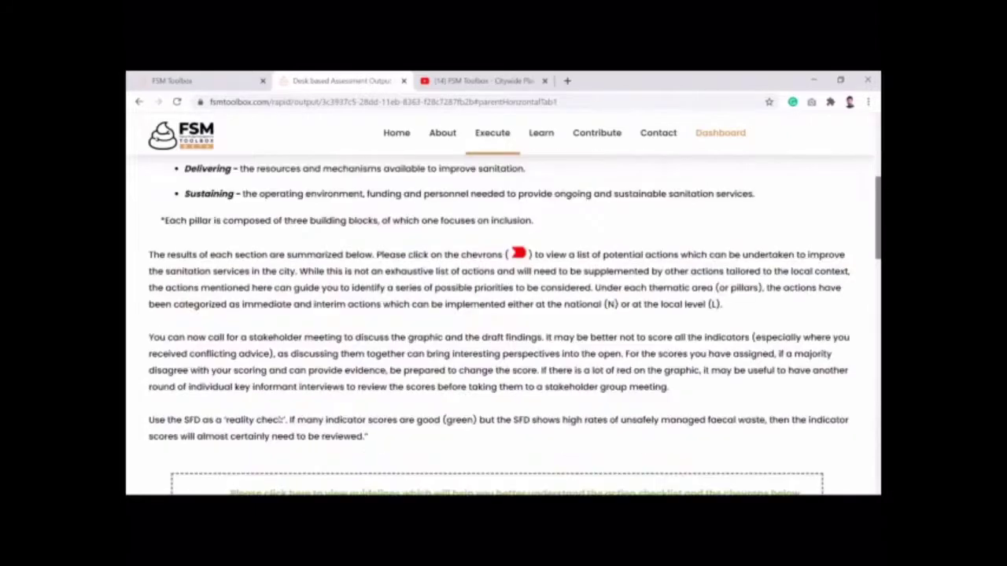
scroll(280, 420, "down", 4)
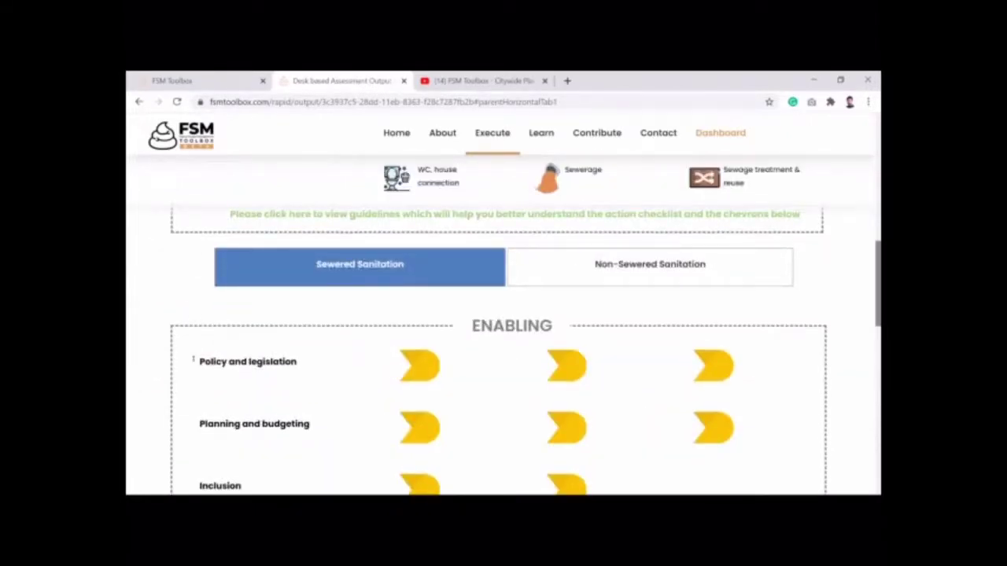
scroll(197, 369, "down", 1)
scroll(222, 408, "down", 1)
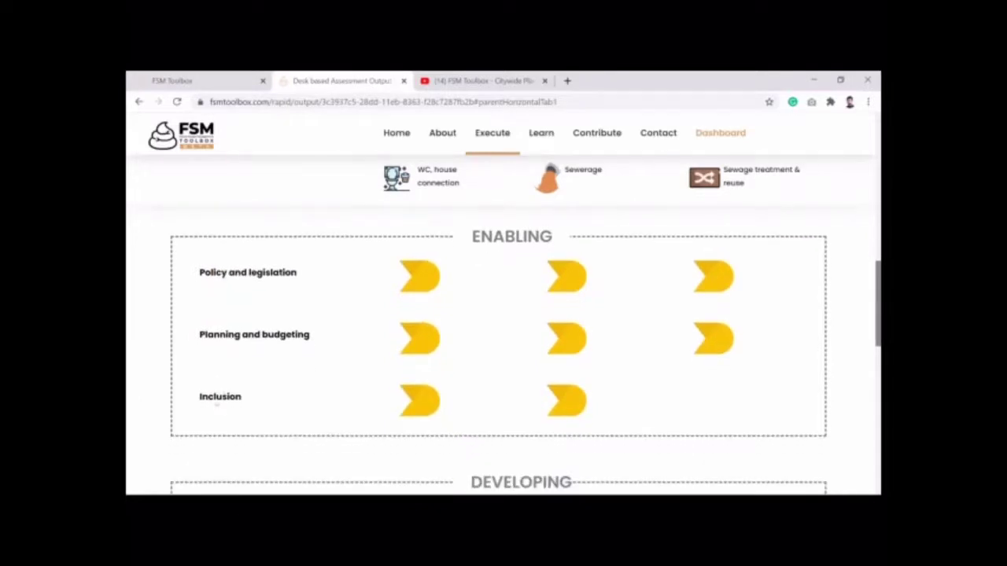
scroll(217, 403, "down", 2)
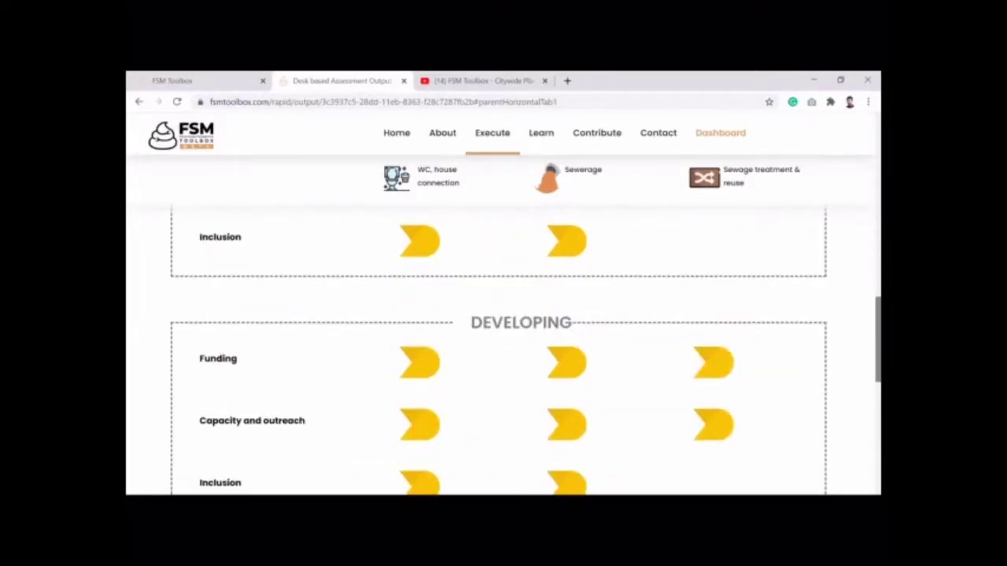
scroll(379, 294, "up", 2)
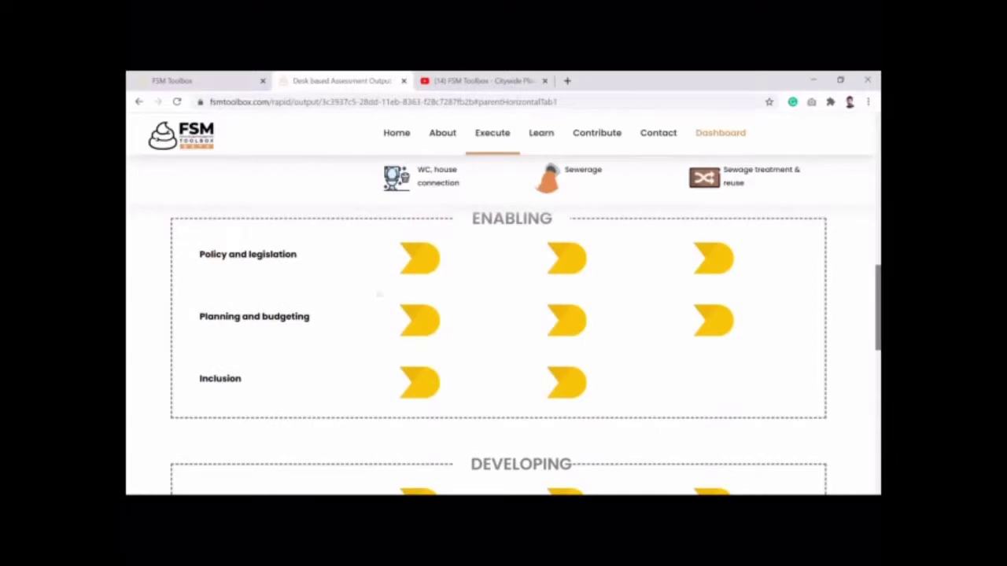
left_click(419, 262)
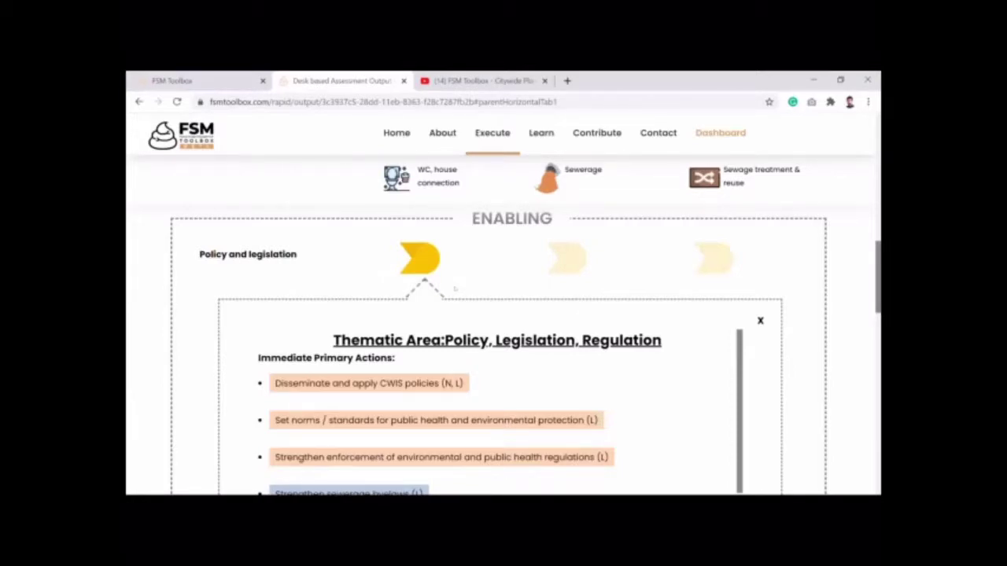
Read the Policy action list including Interim Actions, then scroll down to the Sustaining pillar
scroll(454, 289, "down", 2)
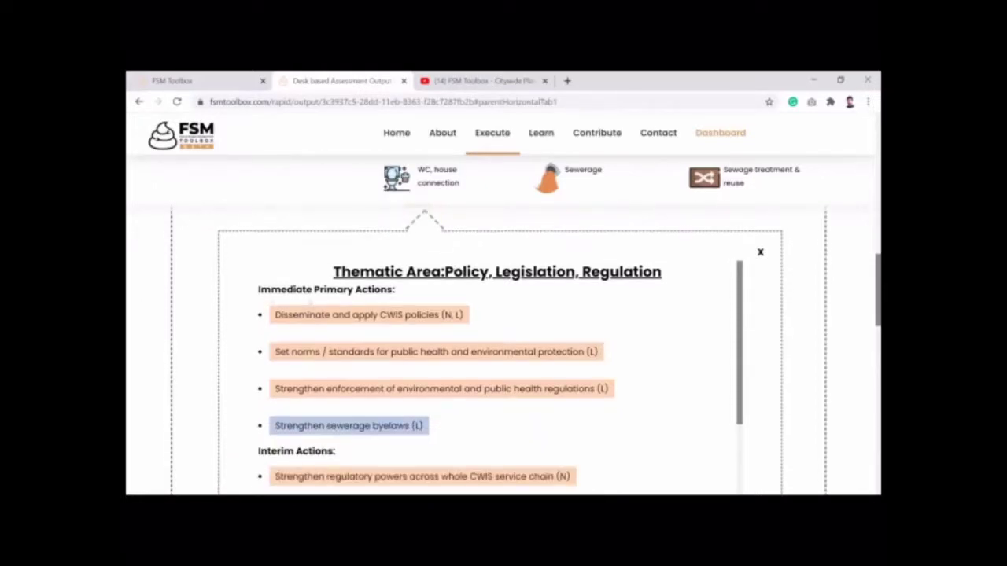
scroll(273, 307, "up", 2)
scroll(274, 307, "down", 1)
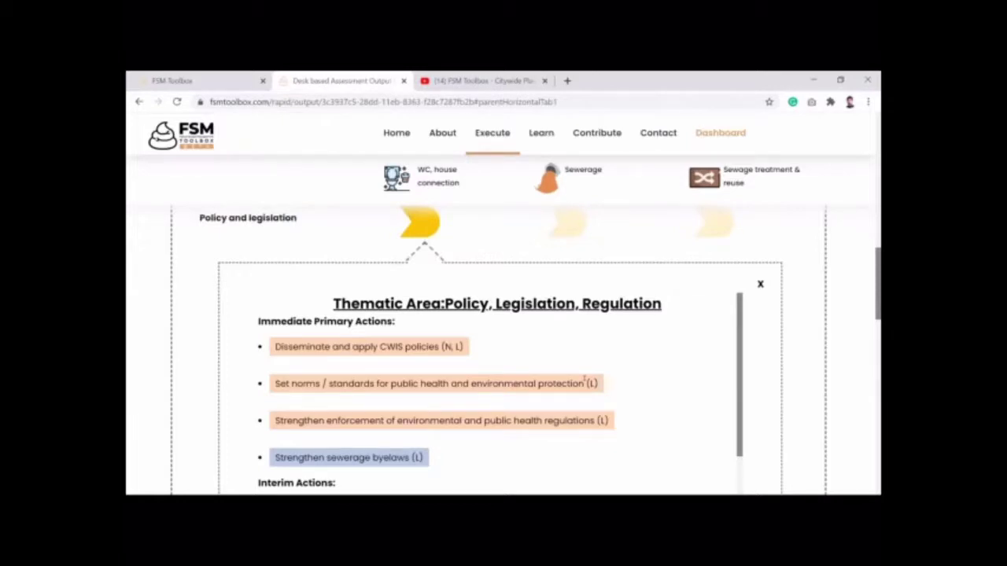
scroll(584, 378, "down", 1)
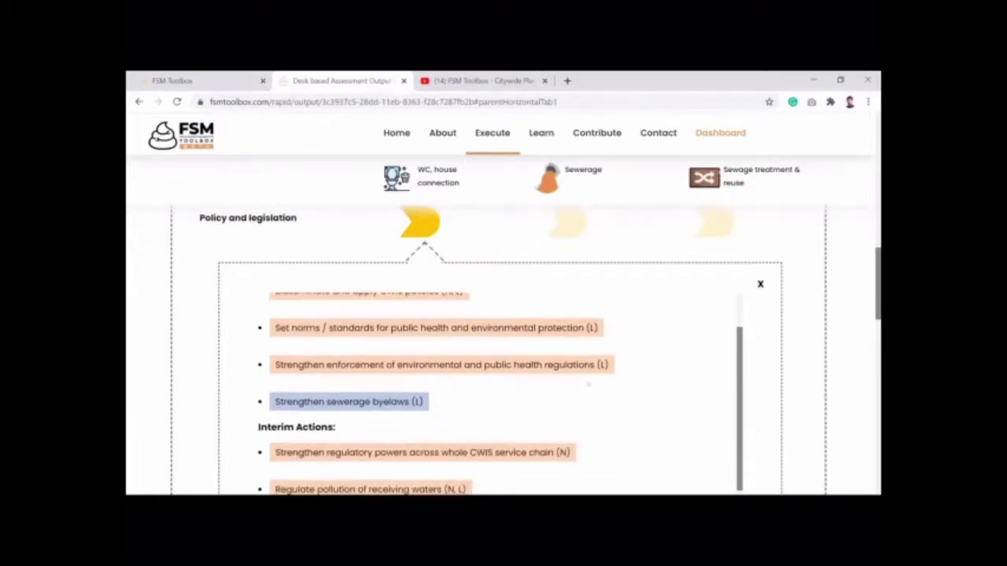
scroll(588, 384, "down", 1)
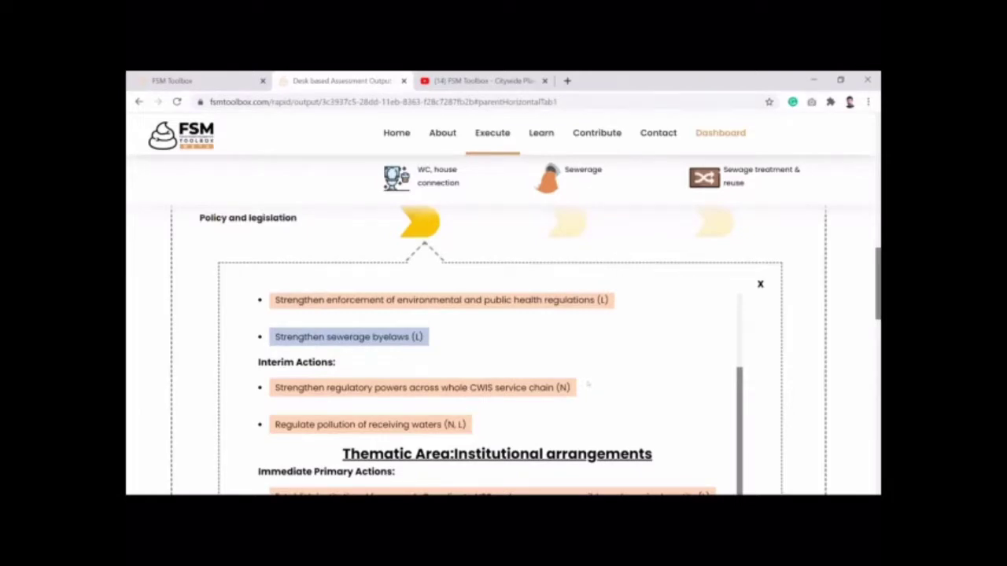
scroll(588, 384, "down", 10)
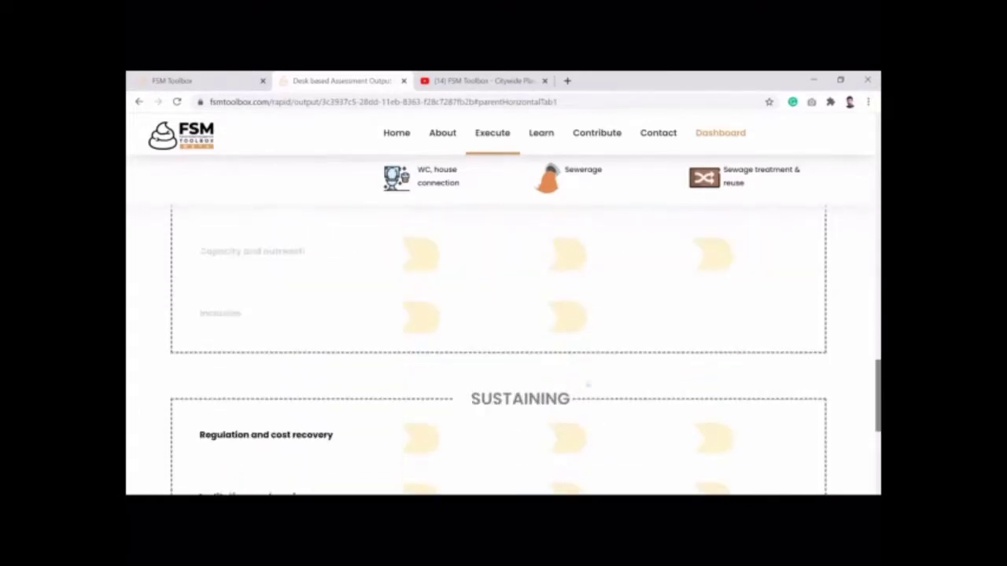
Open the 17-page CSDA Memorandum from VIEW DETAILED REPORT at the page bottom
scroll(588, 384, "down", 5)
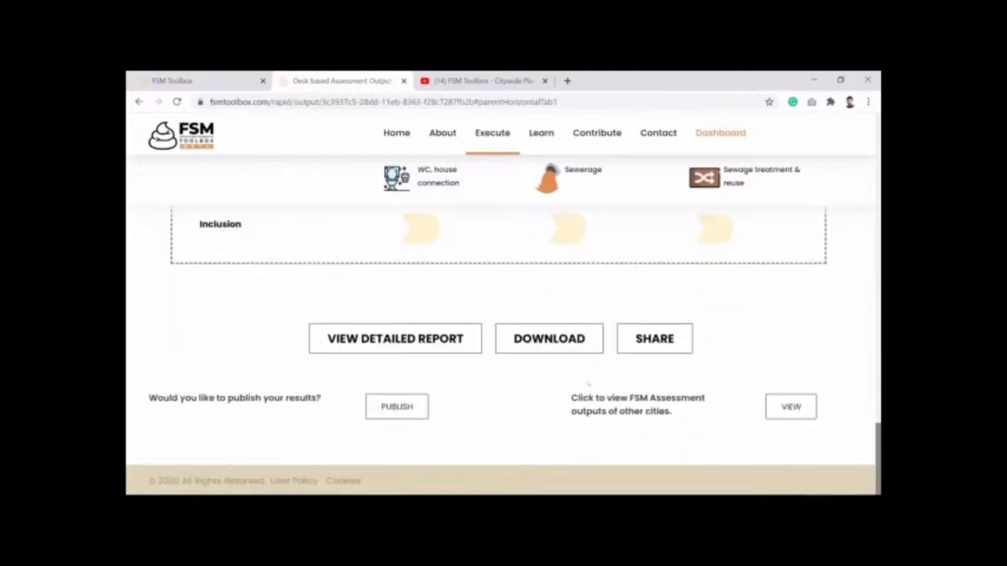
scroll(412, 373, "up", 2)
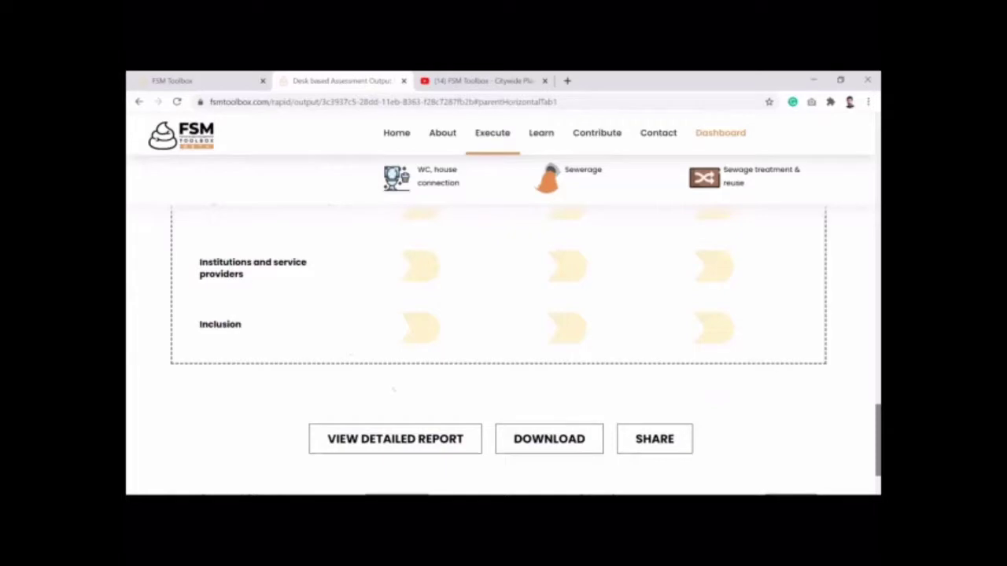
left_click(416, 445)
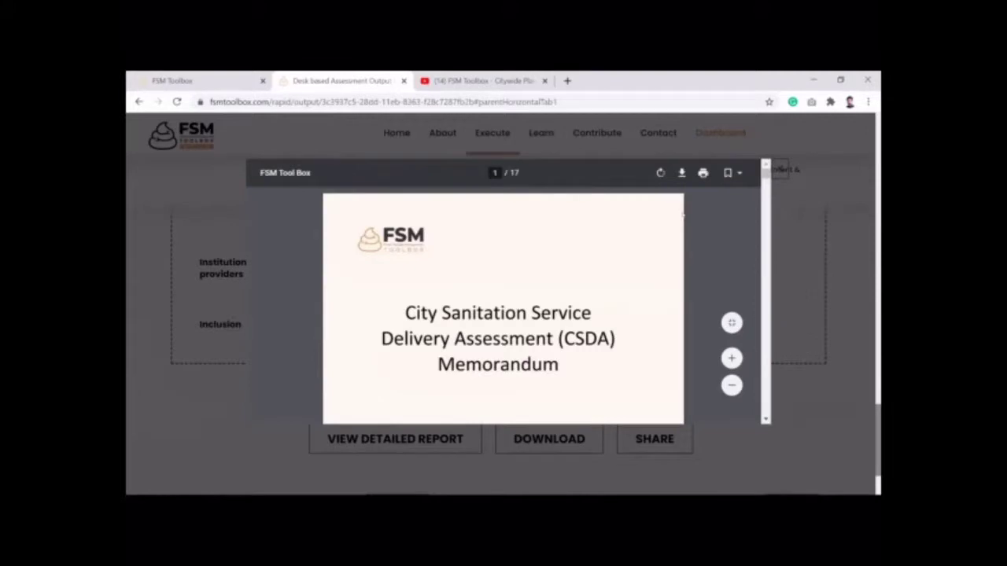
Close the memorandum viewer and switch back to PowerPoint on slide 37
scroll(683, 214, "down", 1)
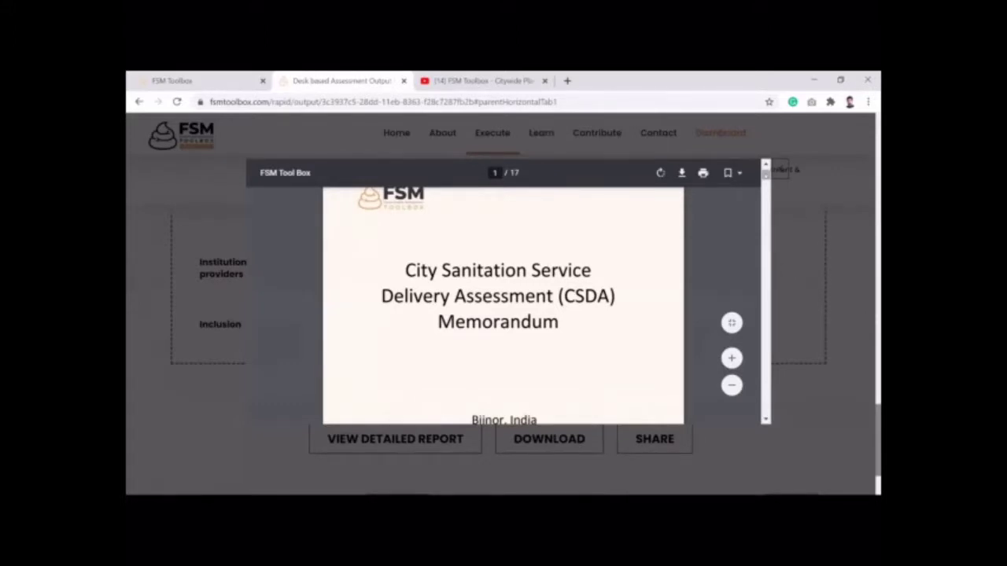
left_click(779, 169)
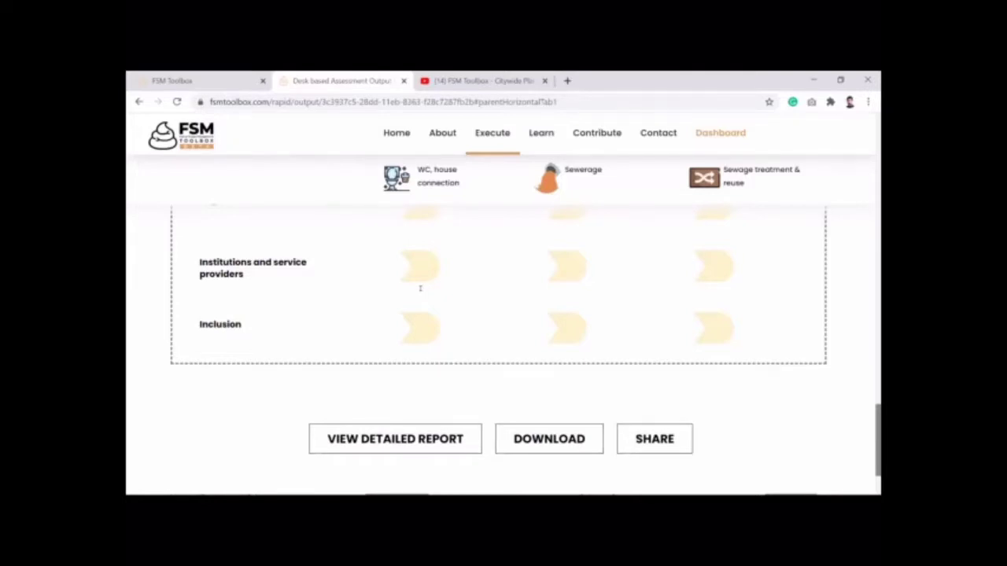
scroll(420, 288, "down", 1)
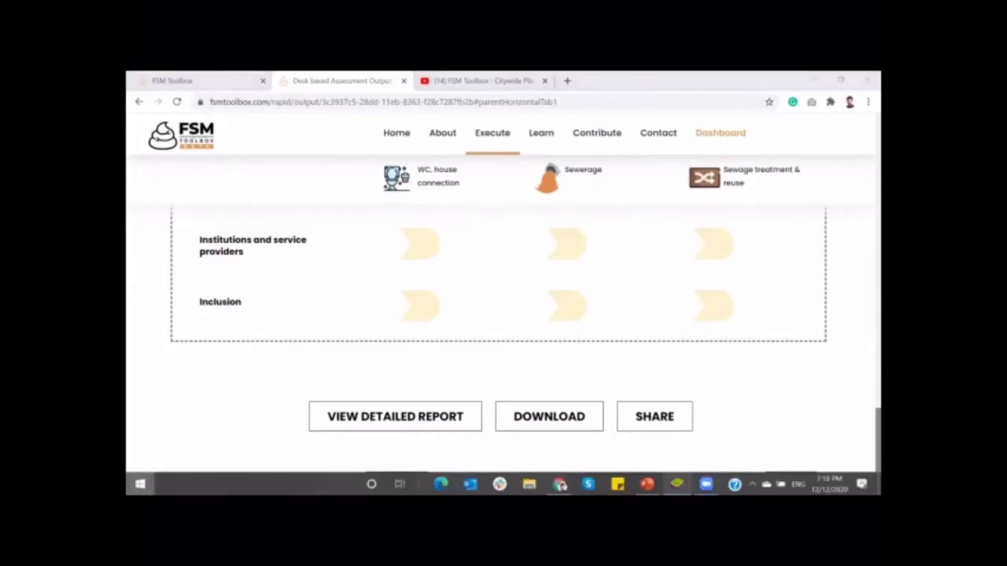
key("super")
left_click(646, 484)
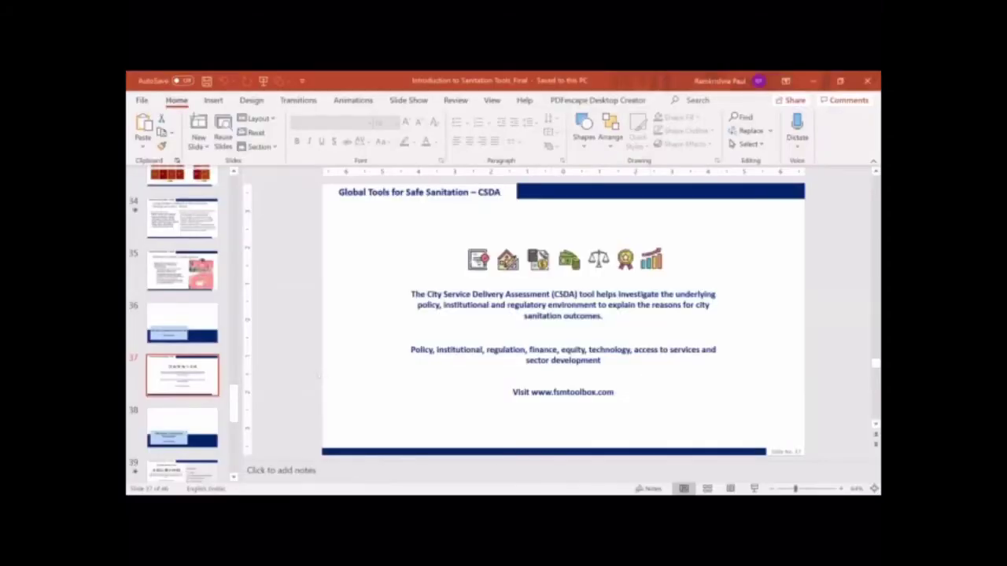